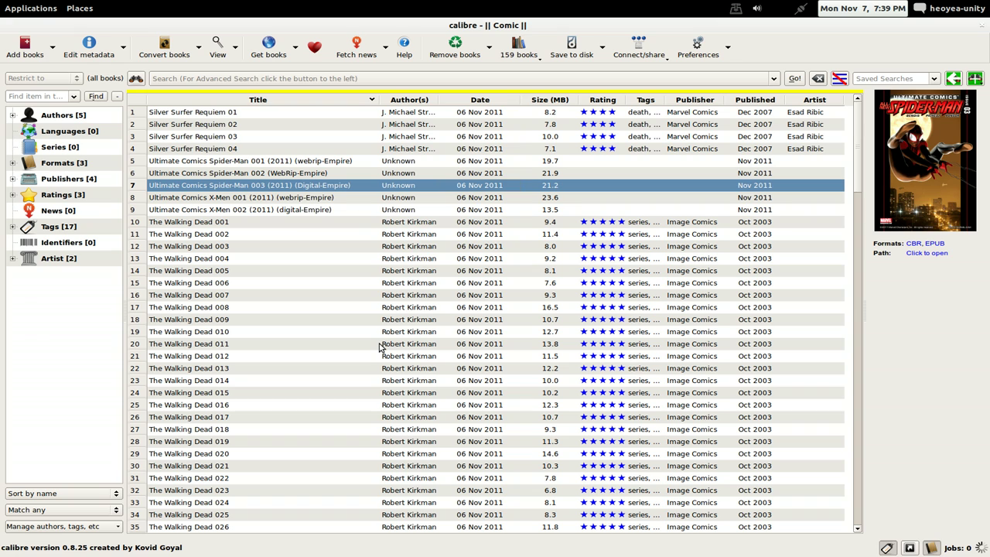
Preview two comic covers, then open calibre's Sharing over the net preferences
click(352, 344)
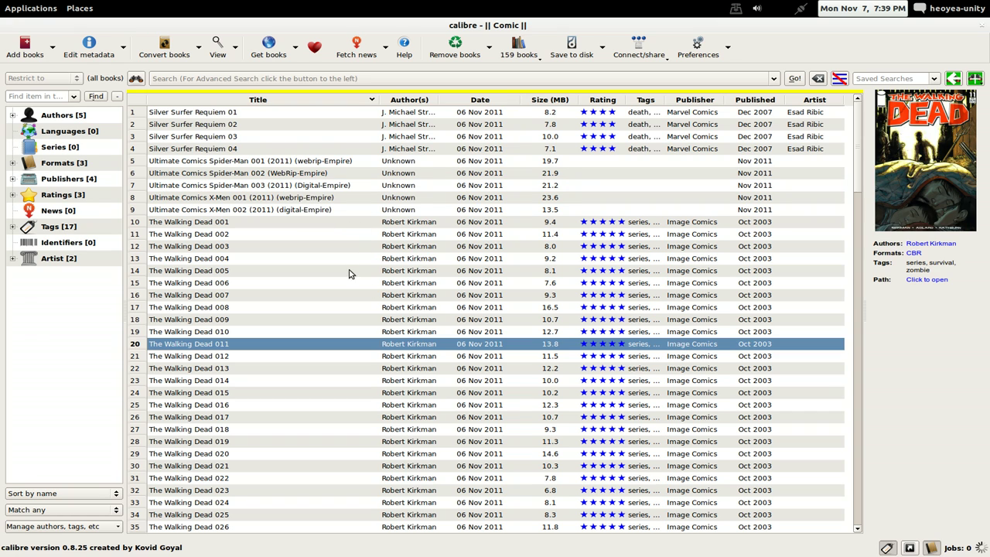
click(342, 163)
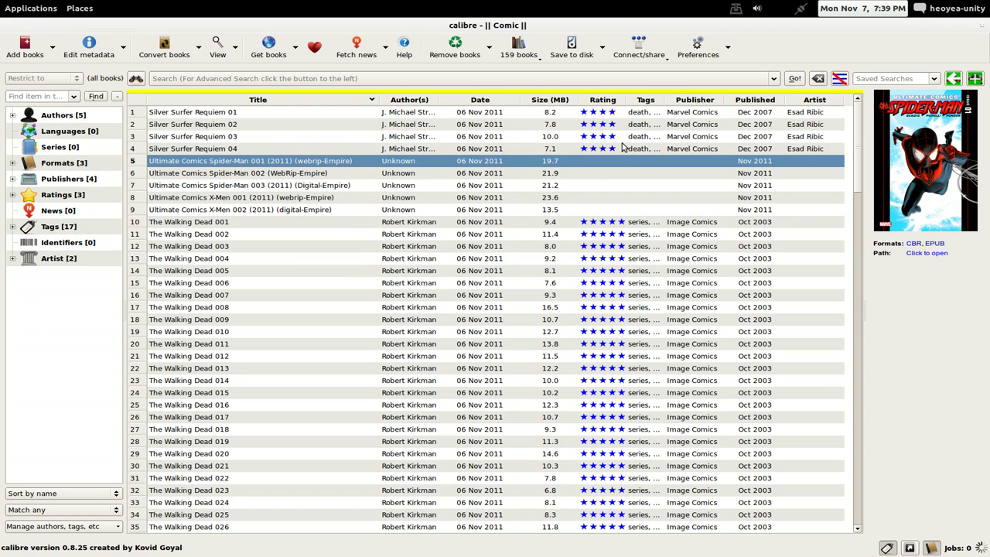
click(699, 48)
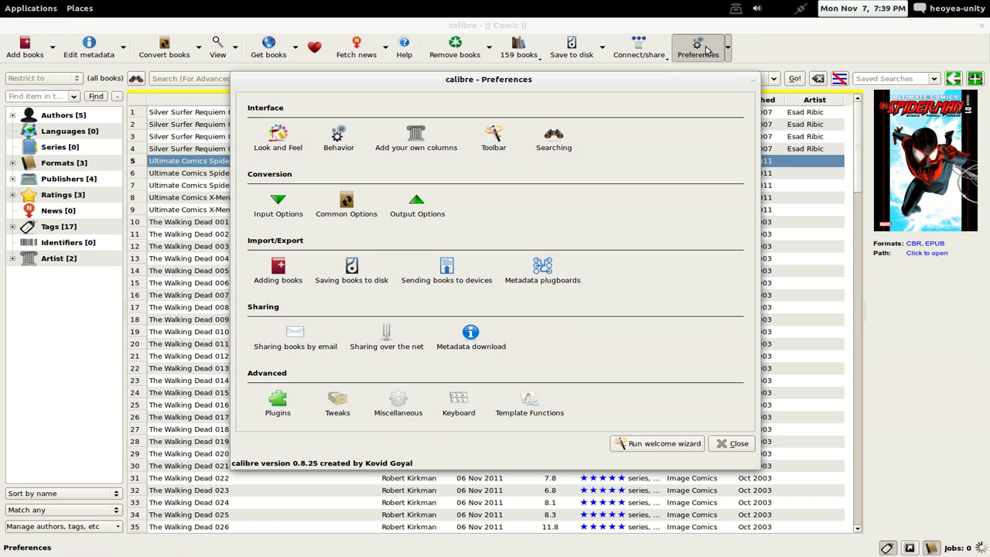
click(383, 344)
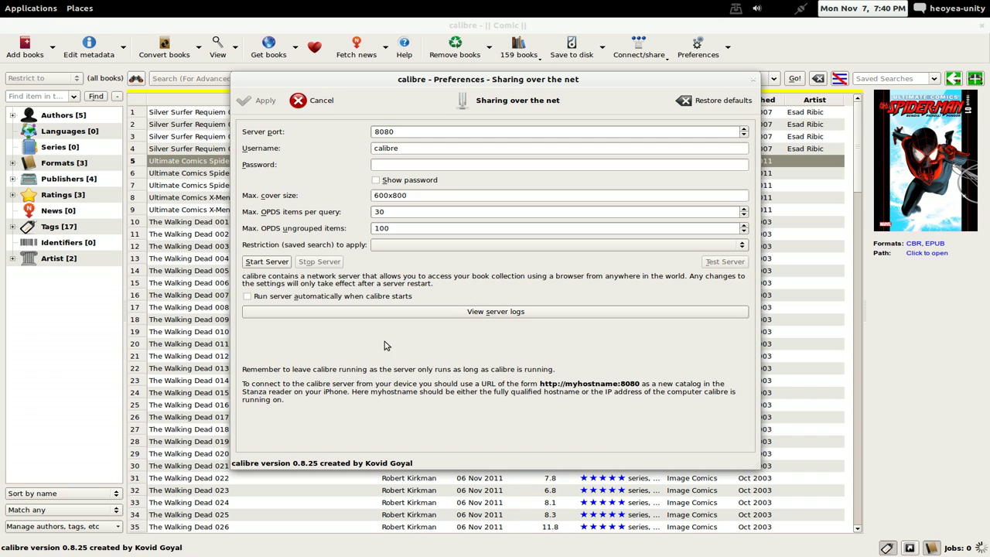
Keep the server port at 8080, start the content server, and test it in the browser
click(442, 164)
double_click(376, 132)
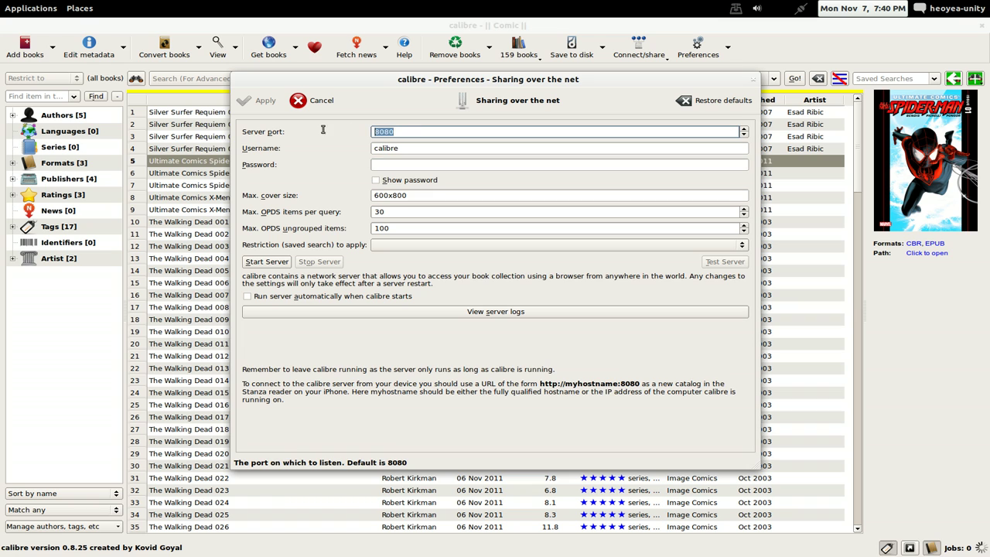
click(408, 131)
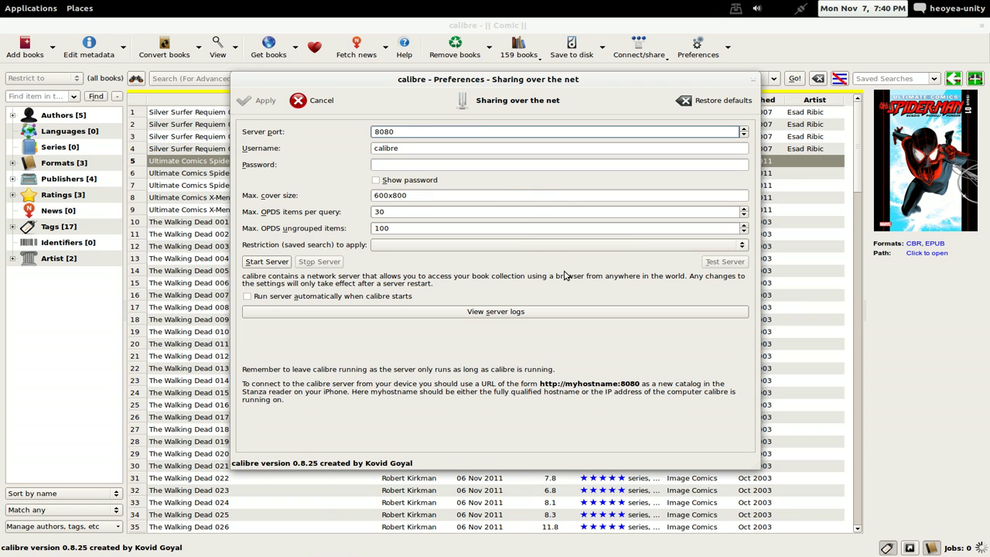
click(267, 263)
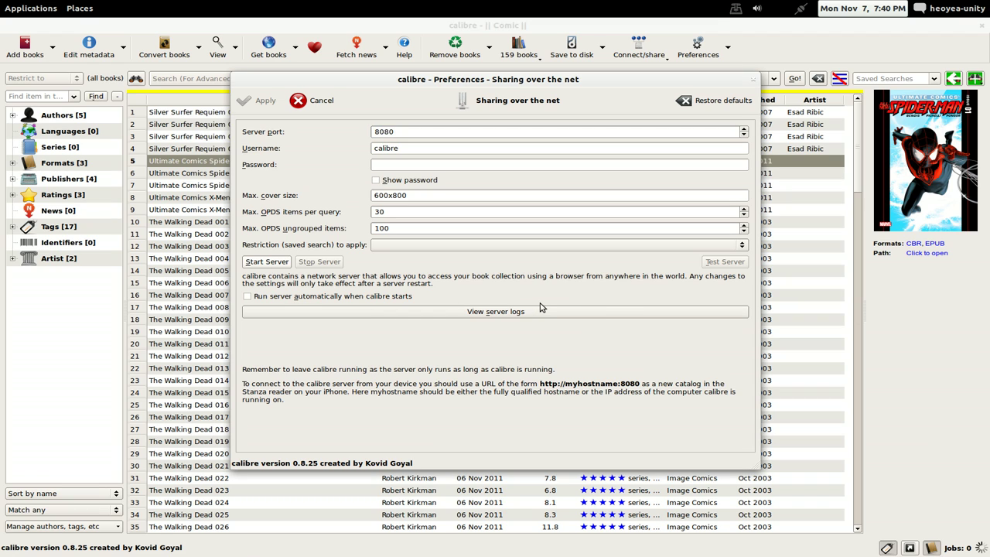
click(283, 267)
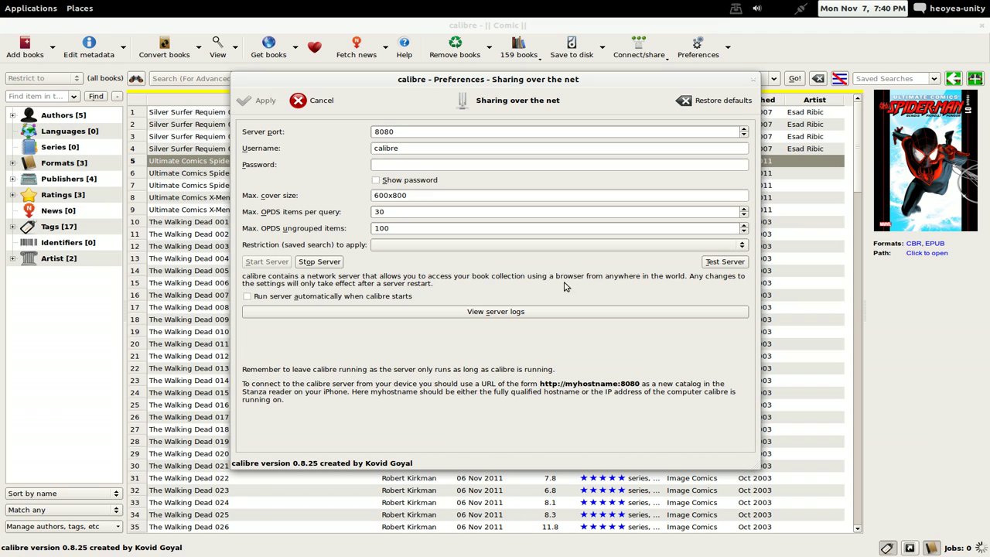
click(724, 263)
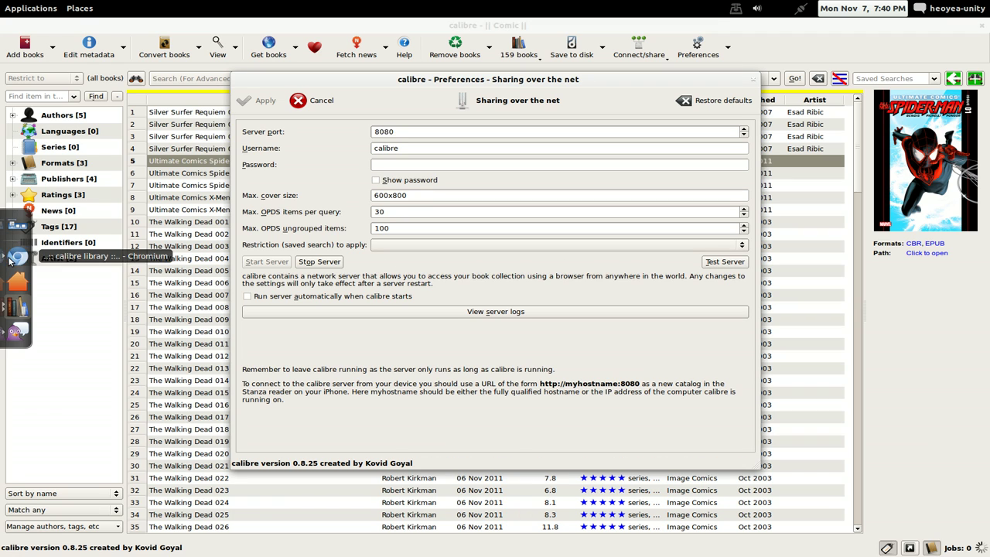
In Chromium, open the All books list of 159 books and view, then close, Silver Surfer Requiem 01's details
click(17, 257)
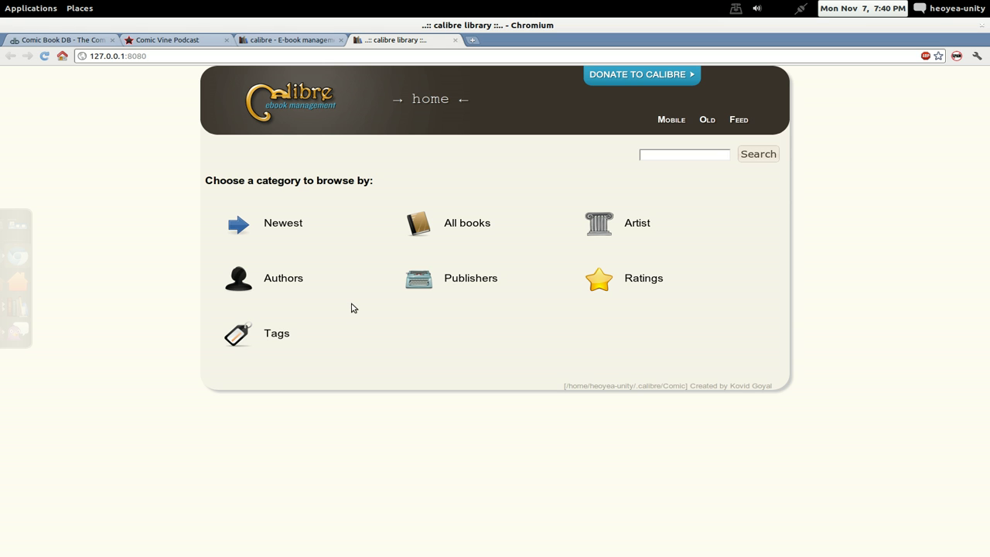
click(465, 221)
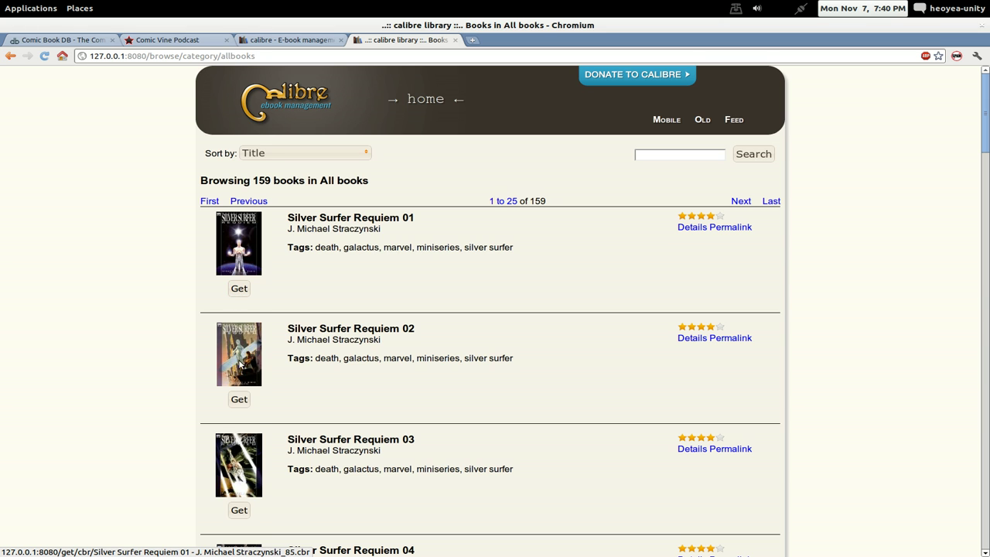
scroll(354, 379, down, 3)
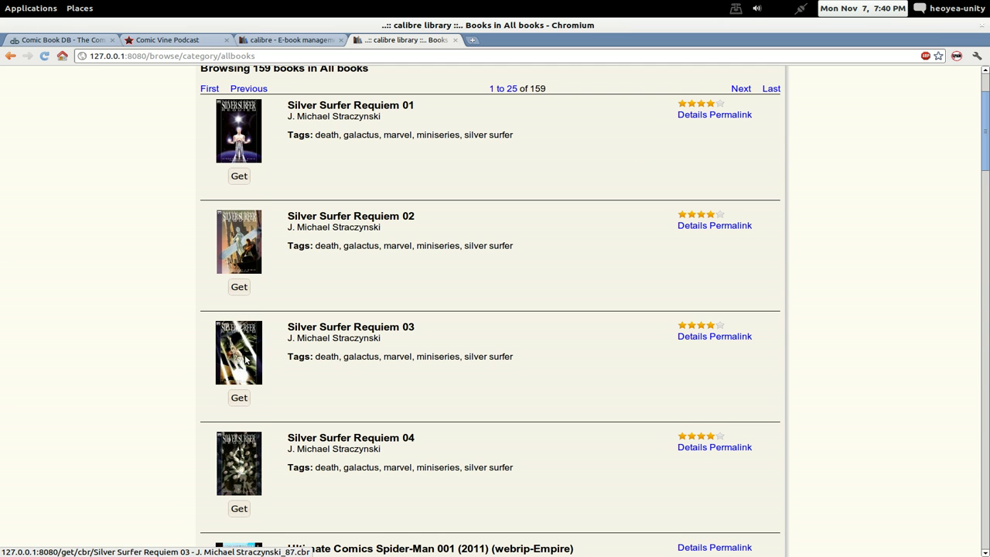
scroll(663, 210, up, 2)
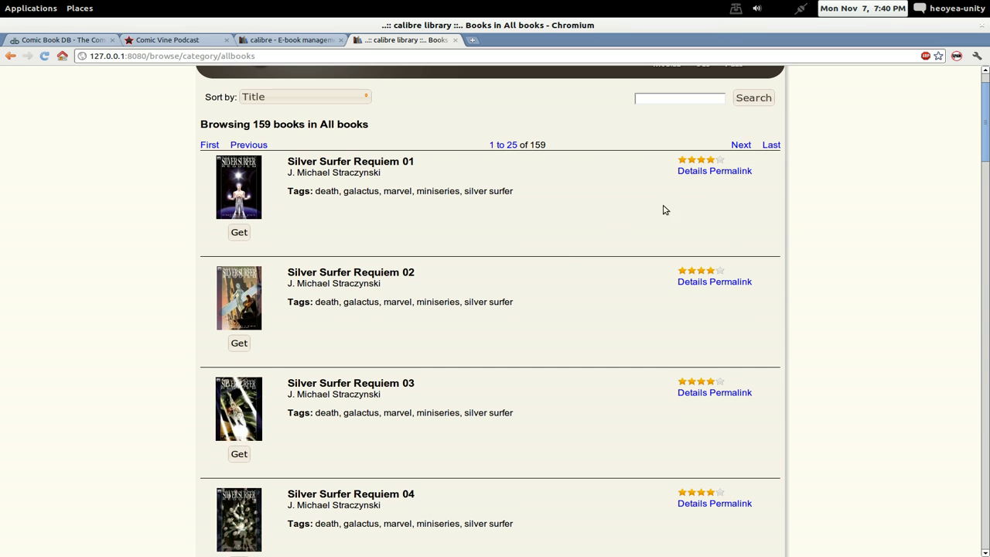
click(693, 171)
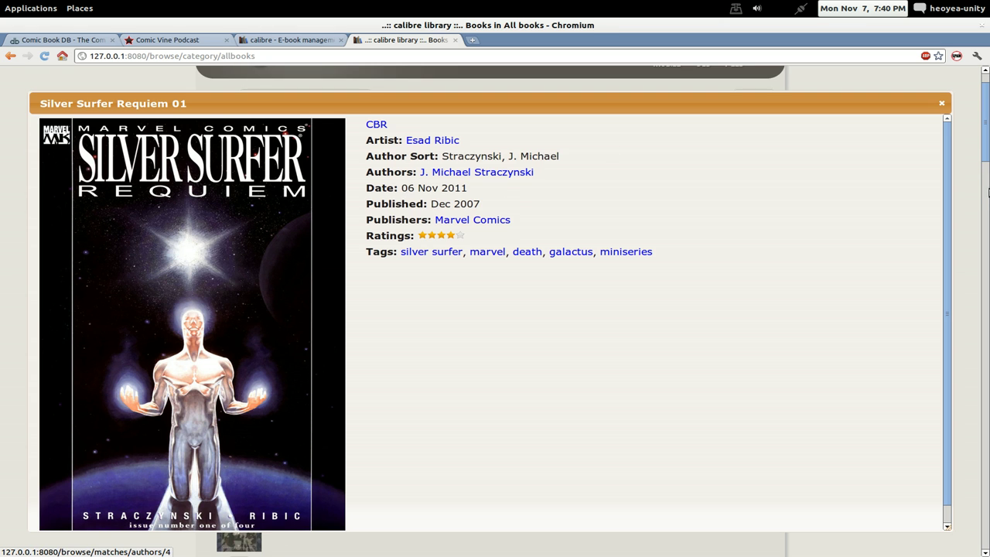
click(942, 104)
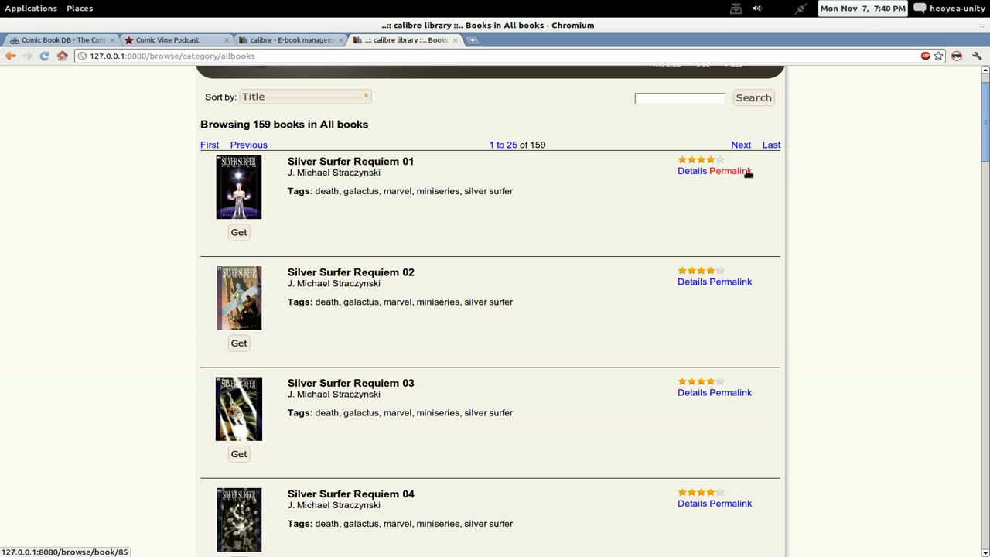
click(11, 56)
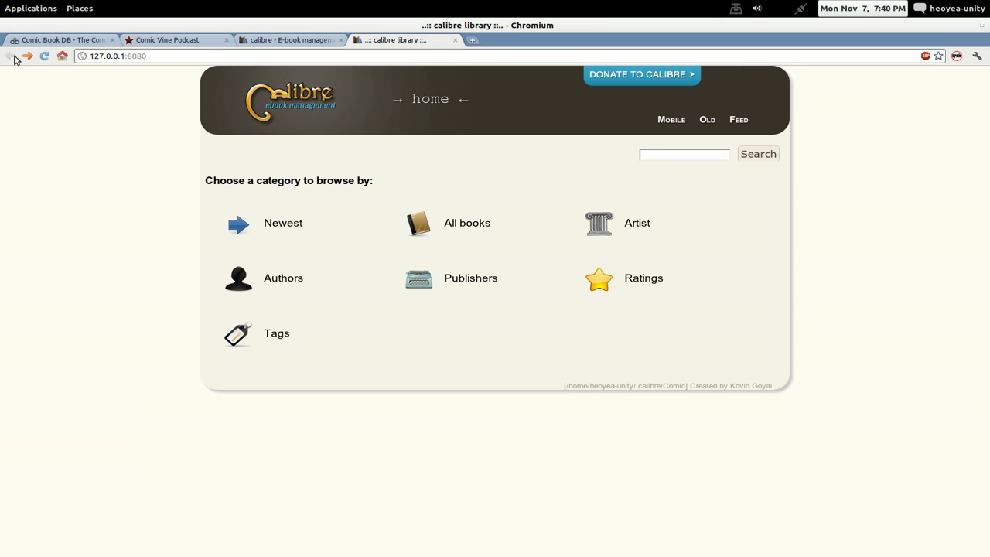
click(276, 225)
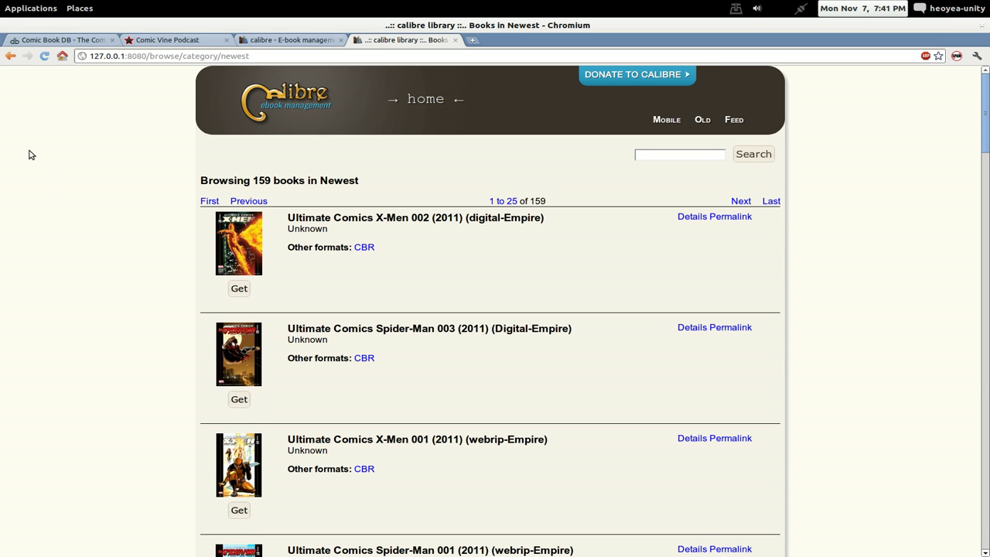
click(10, 56)
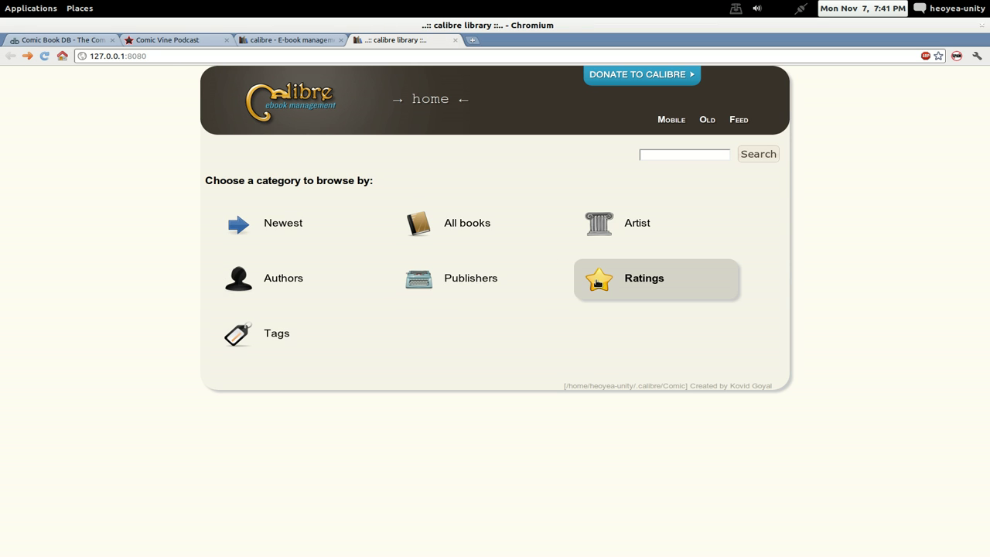
click(599, 283)
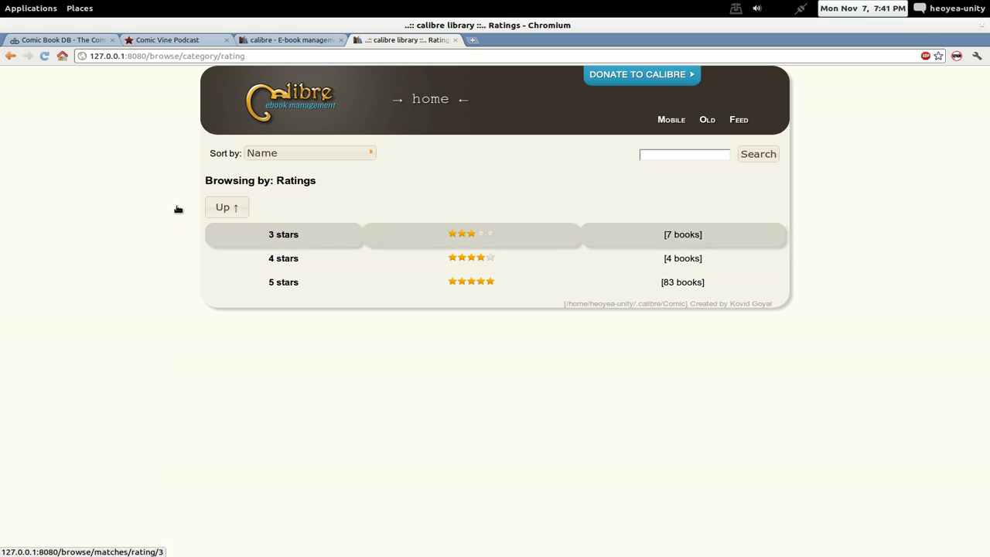
click(10, 56)
click(663, 158)
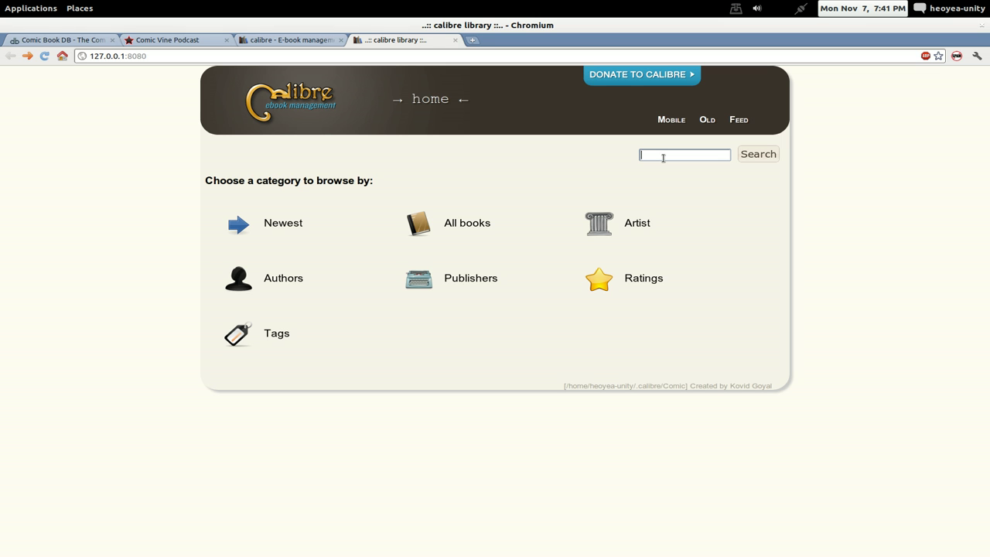
text(silver surfer)
key(Return)
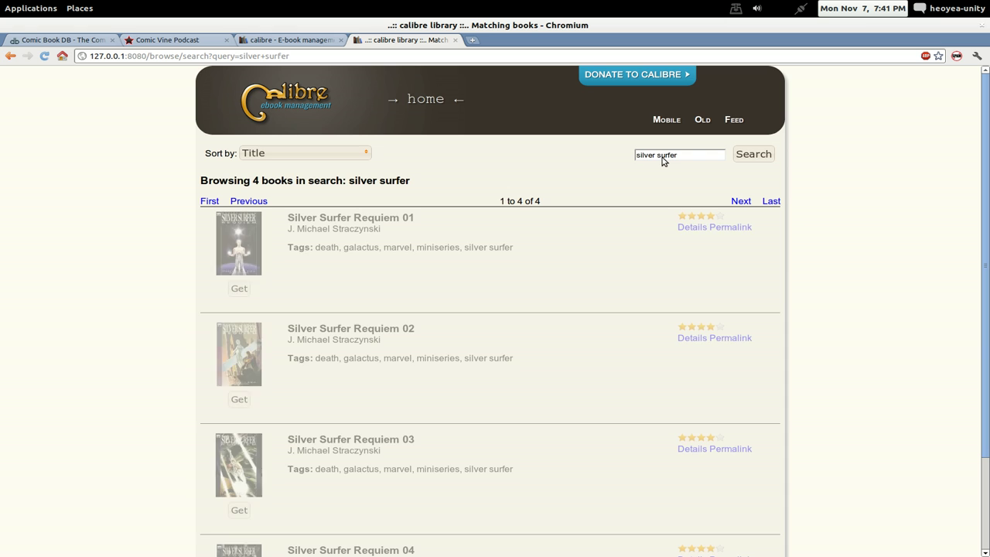
scroll(840, 329, down, 5)
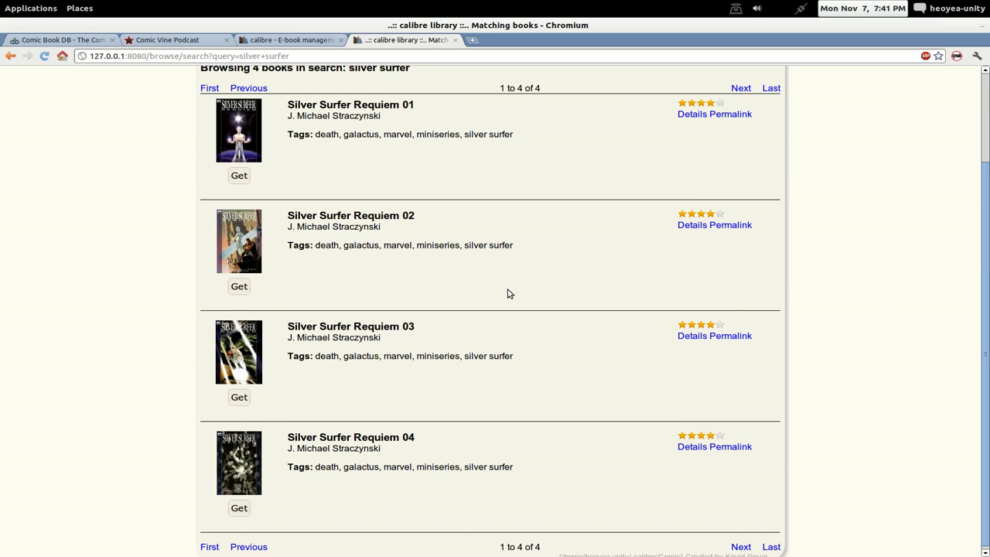
scroll(471, 365, up, 3)
scroll(471, 341, up, 2)
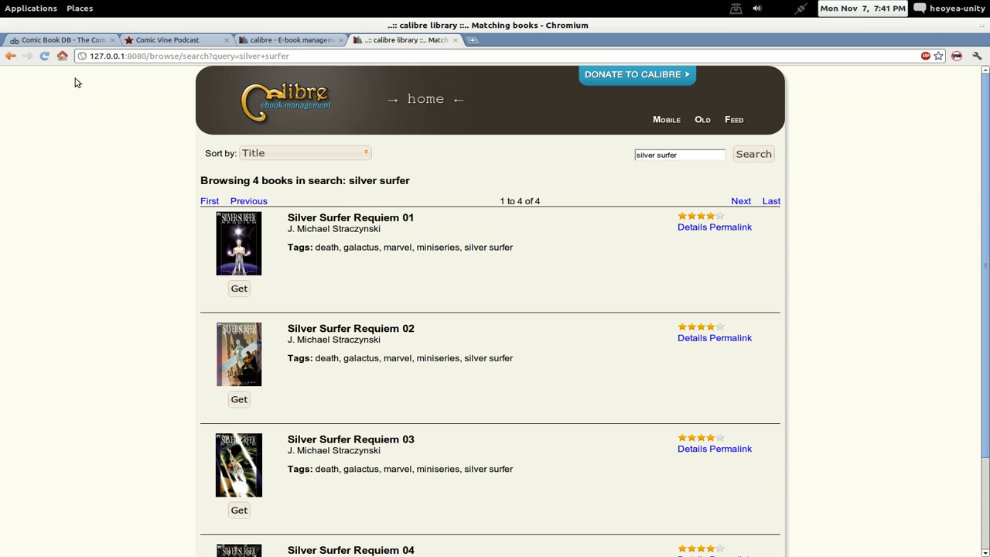
click(10, 56)
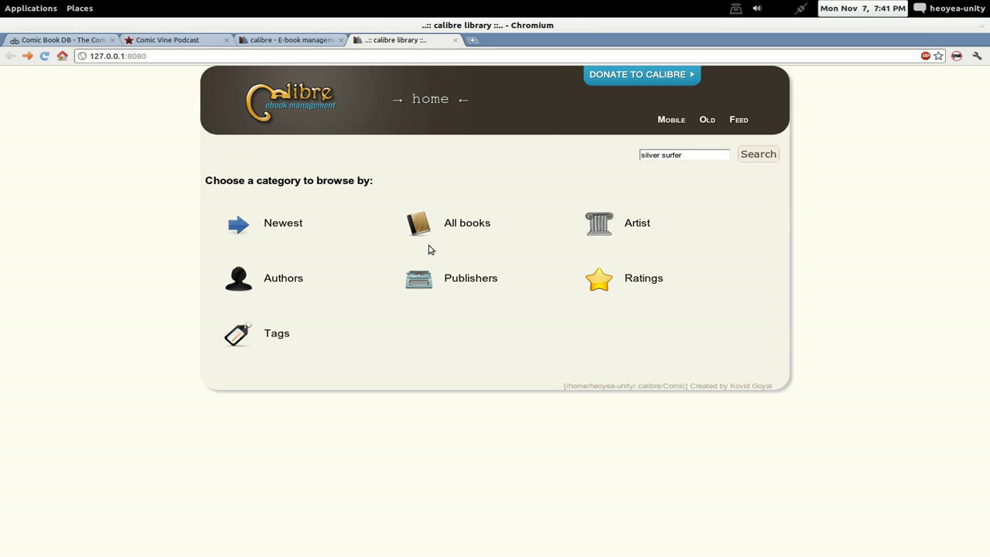
click(452, 224)
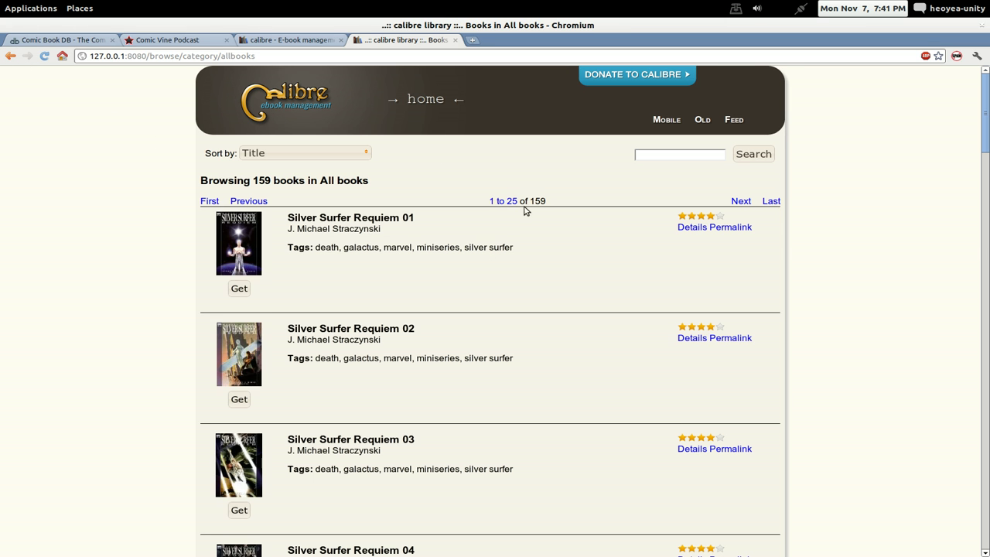
click(703, 120)
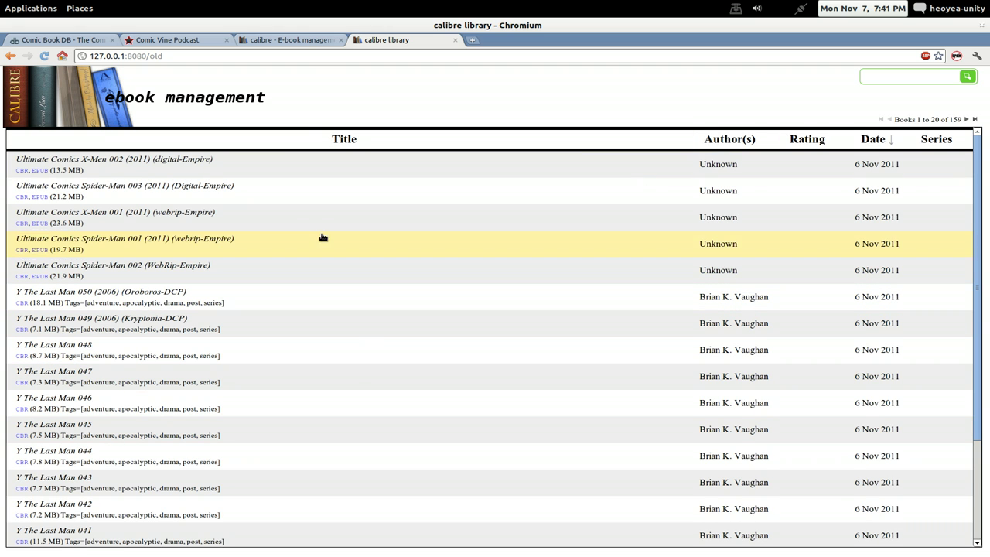
click(10, 55)
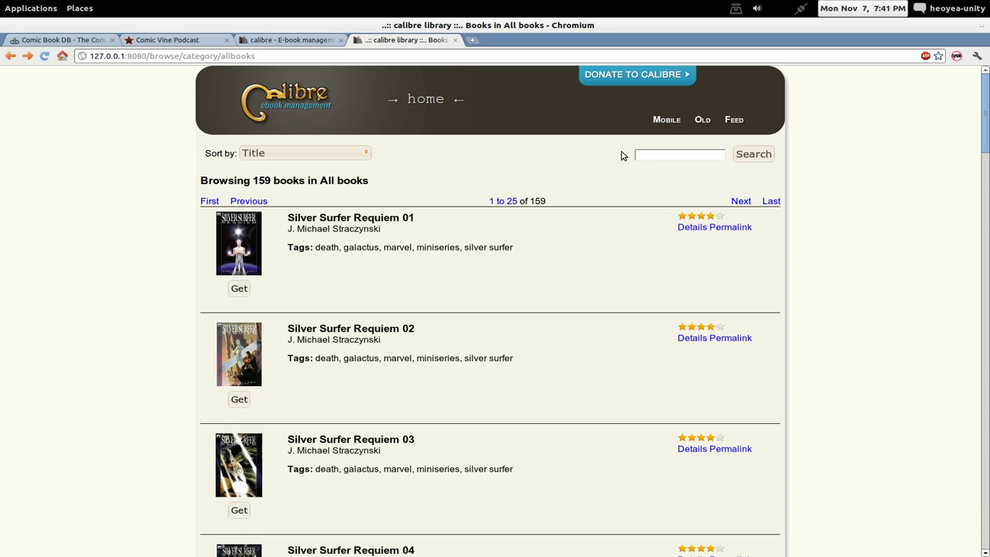
click(669, 124)
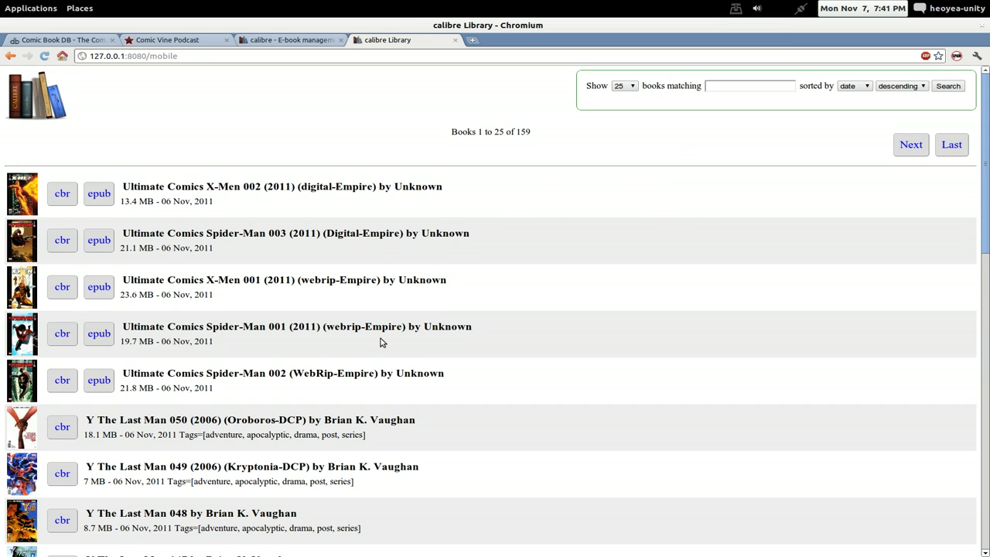
scroll(379, 340, down, 2)
scroll(246, 235, up, 1)
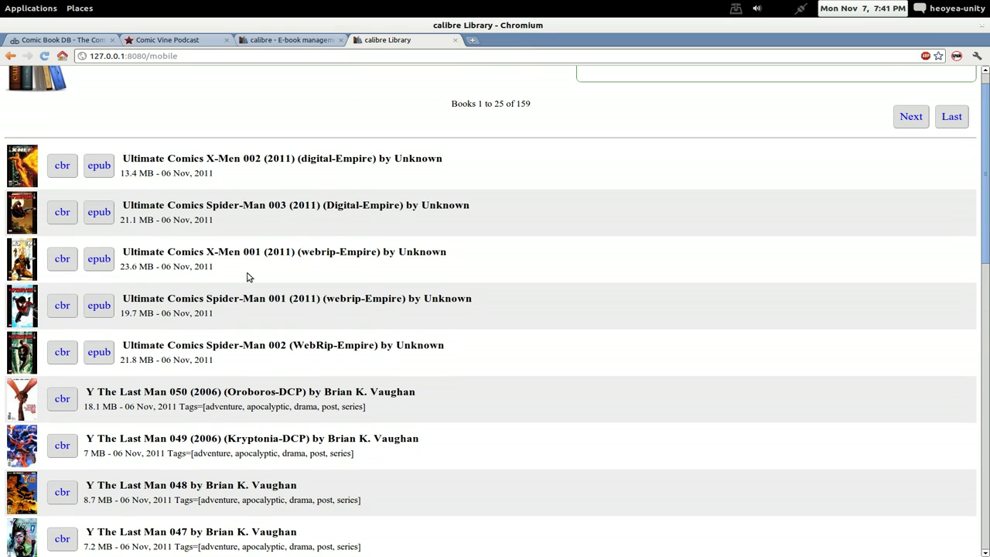
scroll(149, 198, up, 1)
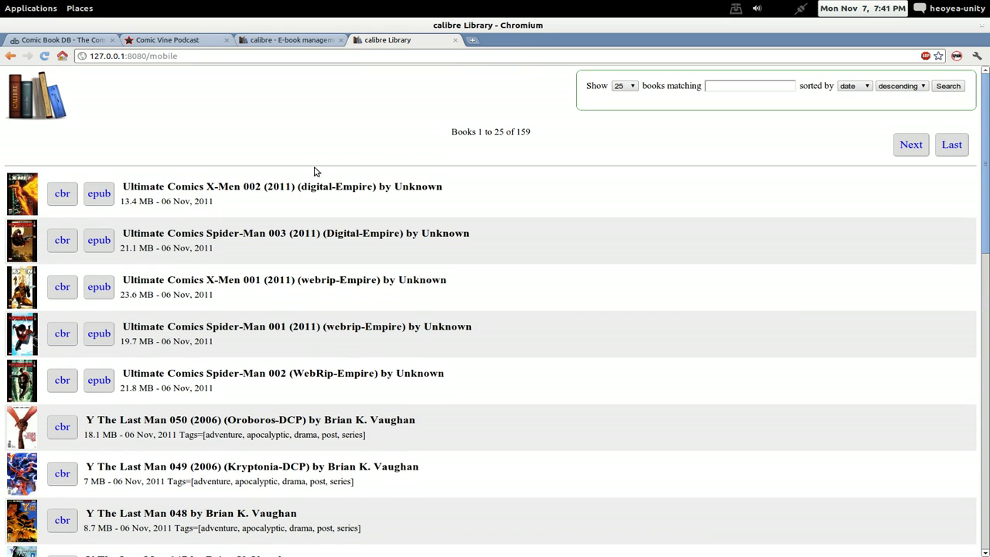
click(10, 56)
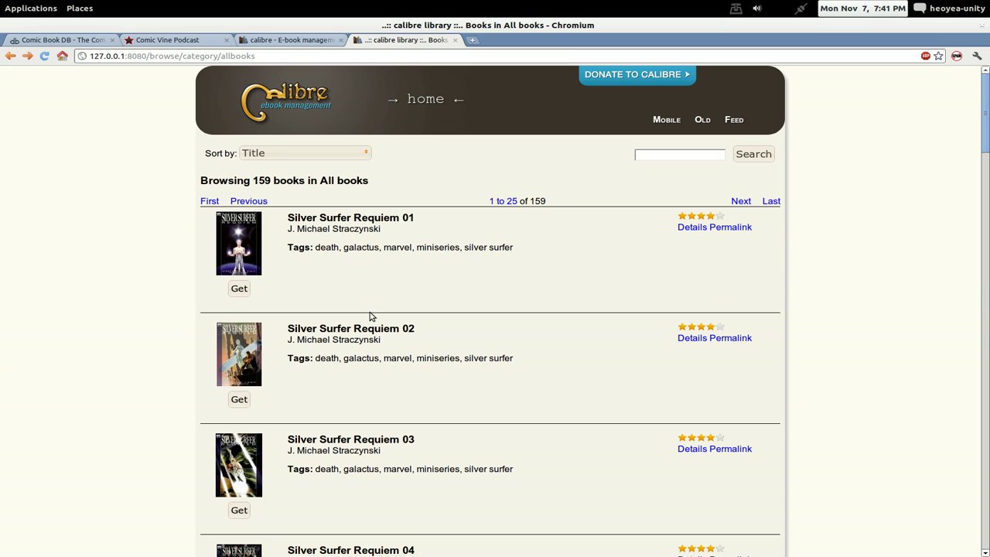
Visit the calibre website via the logo, go back to the library, then switch to calibre's sharing settings
click(272, 105)
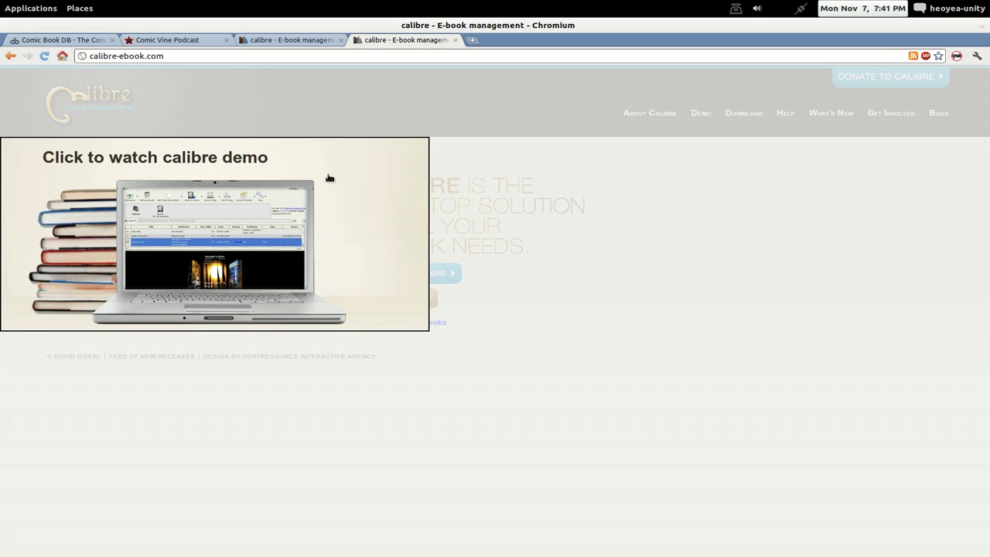
click(10, 55)
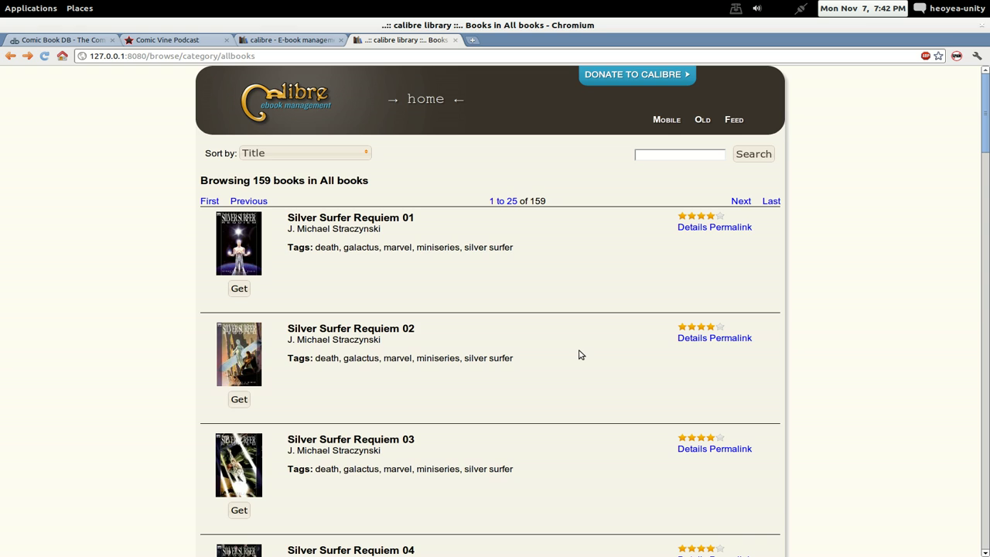
key(alt+Tab)
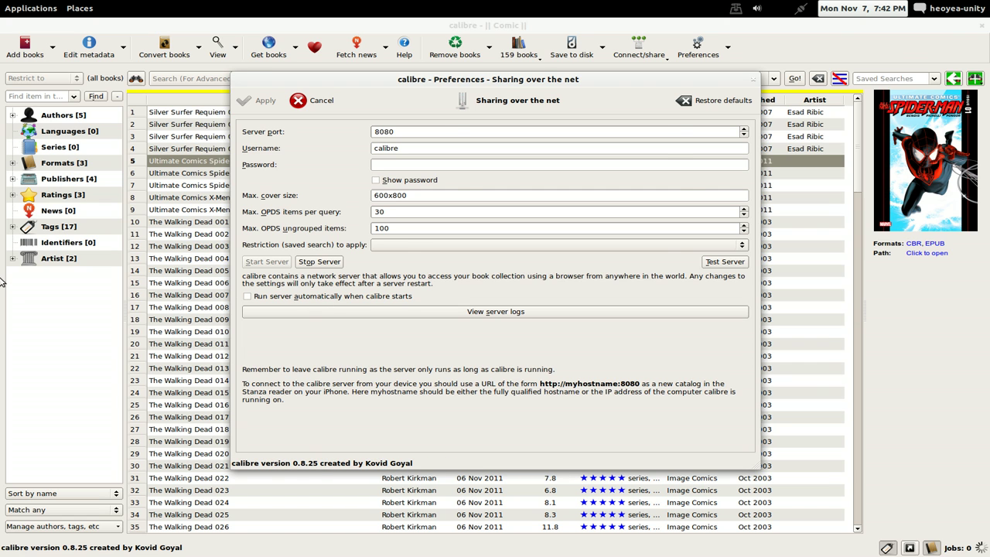
Switch back to the web library, then bring down the drop-down terminal with a new Terminal 1 session
key(alt+Tab)
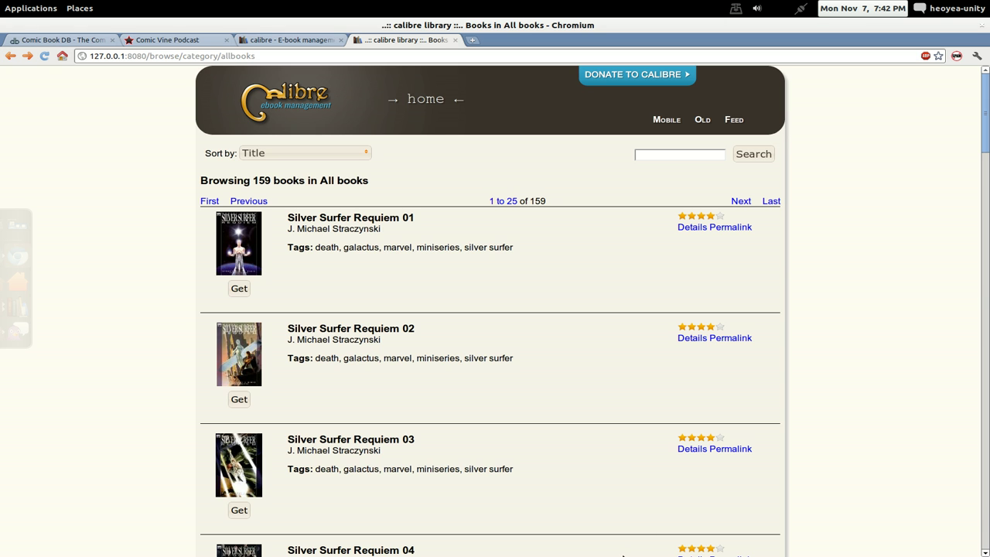
key(alt+Tab)
key(F12)
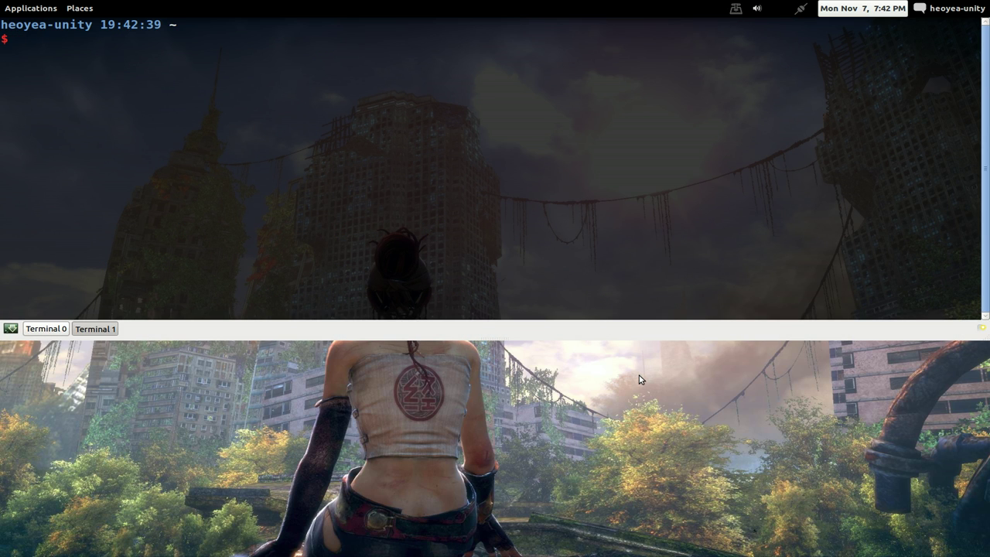
Run ifconfig |grep 'inet addr' and select the LAN address 192.168.1.102
text(ifconfig |)
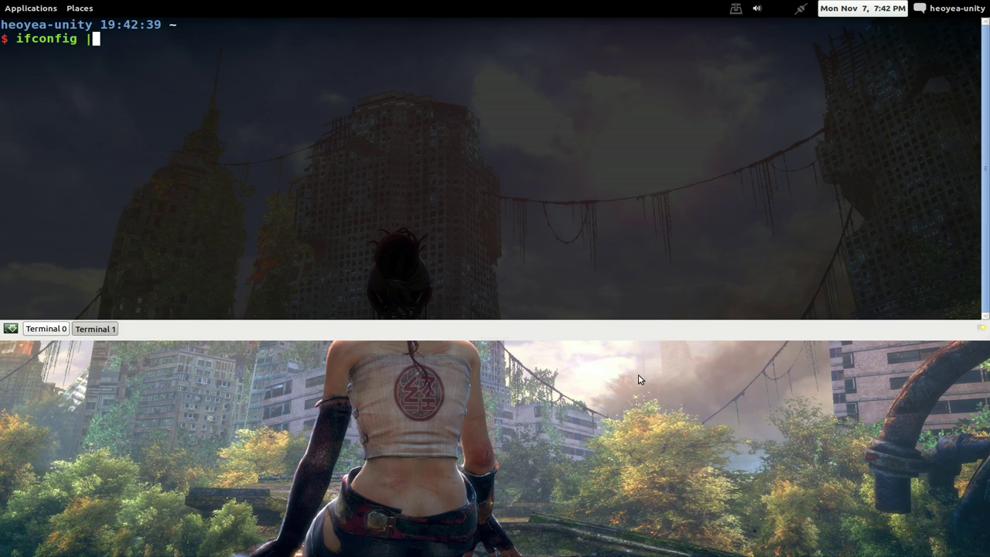
text(grep 'inet )
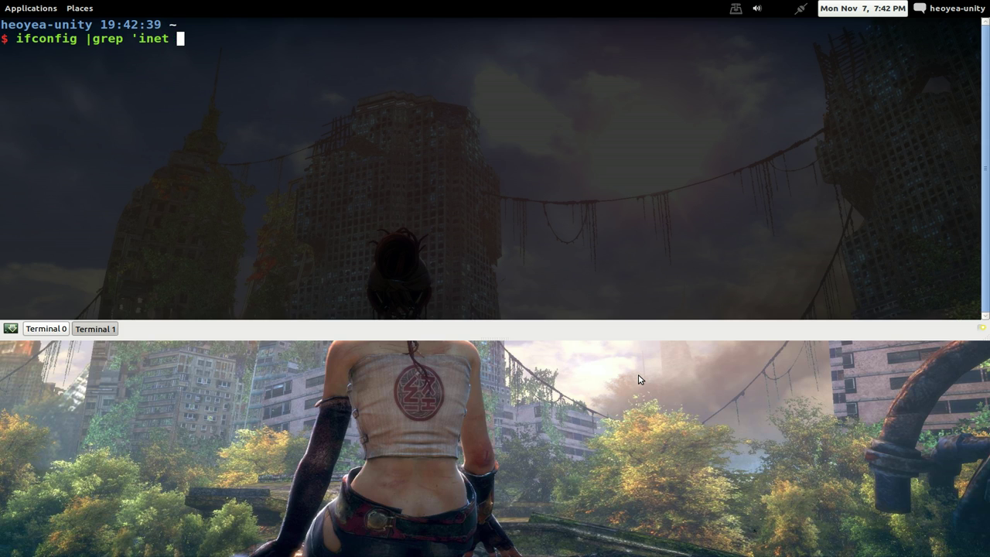
text(addr')
key(Return)
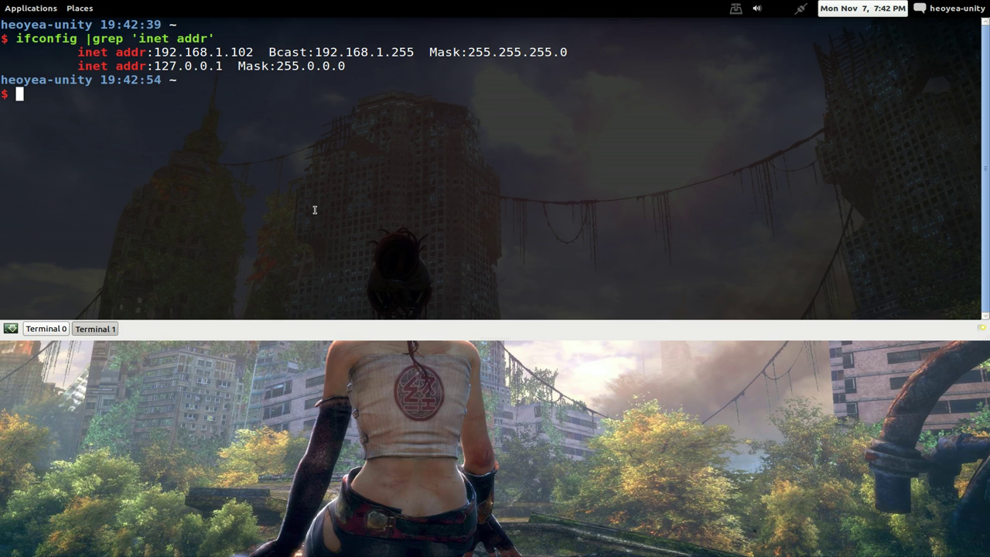
drag(252, 51, 154, 53)
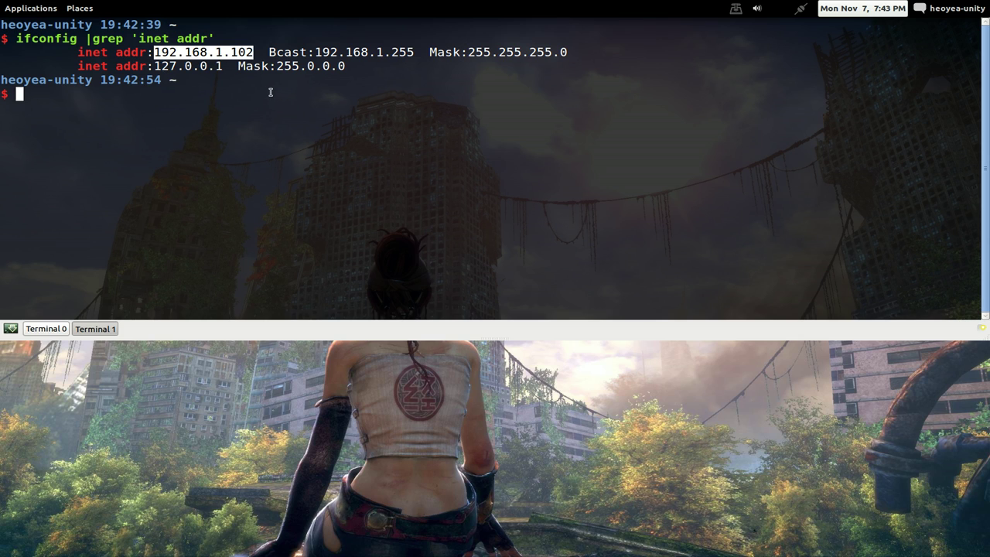
Reselect the address 192.168.1.102 and copy it to the clipboard
click(215, 52)
drag(222, 52, 157, 52)
drag(229, 52, 156, 52)
click(233, 102)
right_click(165, 52)
click(178, 70)
Hide the terminal, then enter 192.168.1.102 in a new Chromium tab
key(F12)
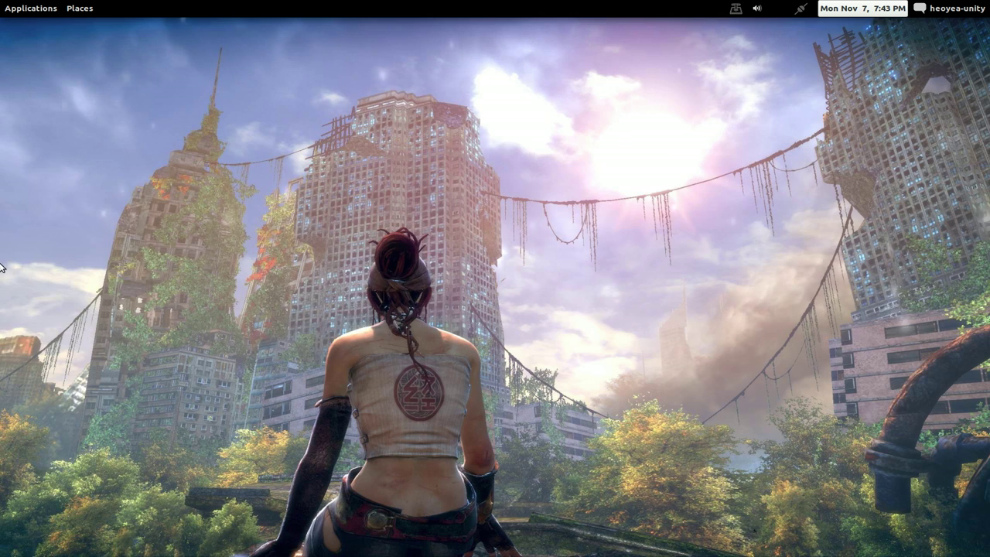
click(14, 275)
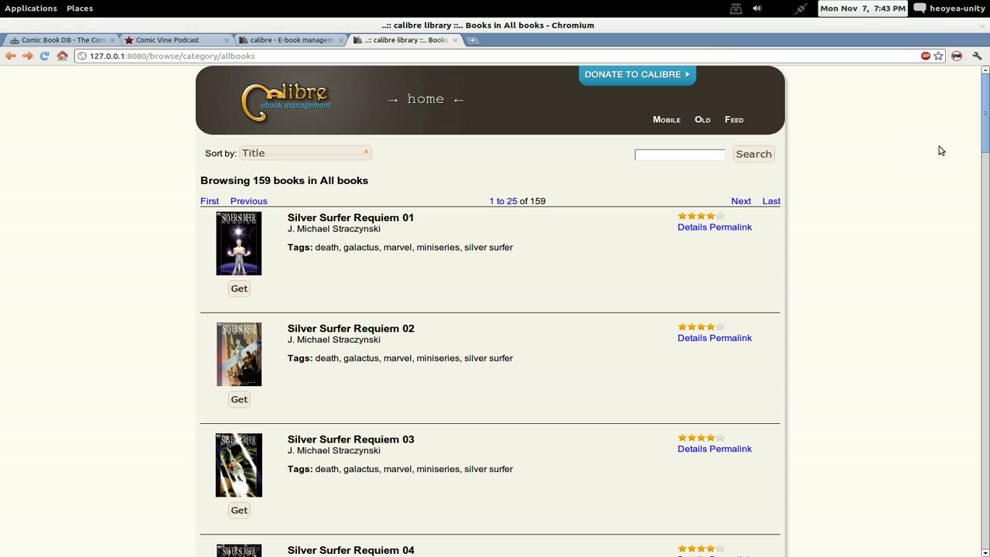
click(474, 40)
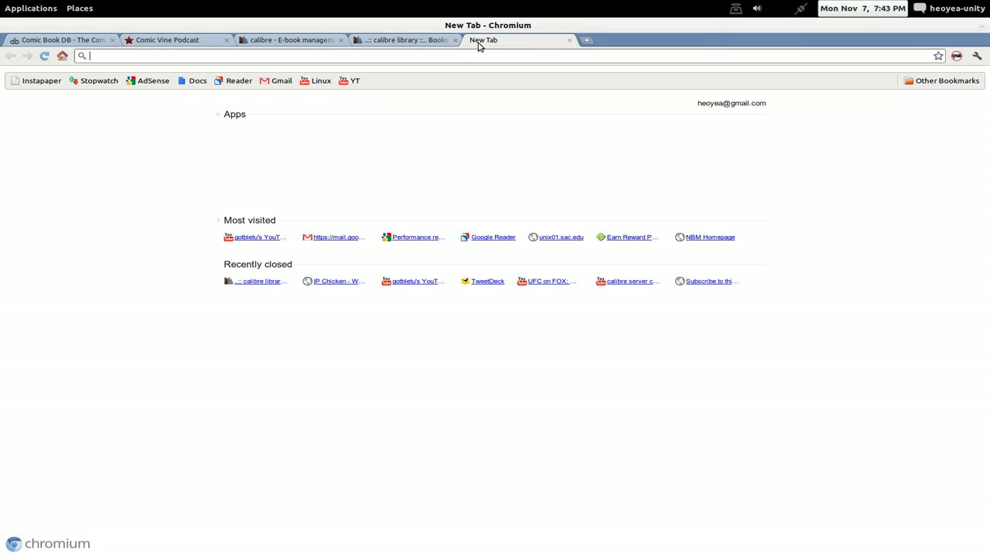
text(192.168.1.102)
key(Return)
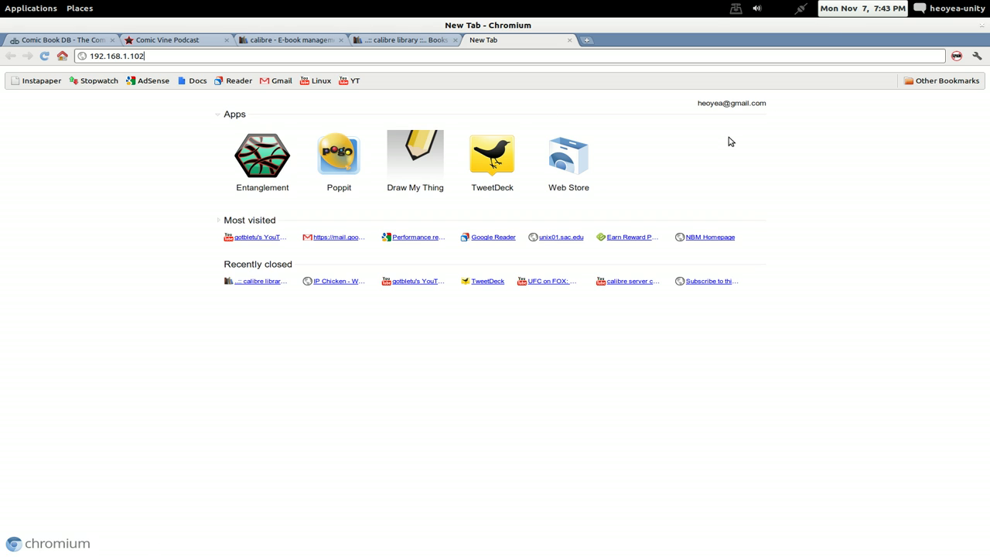
Confirm the server port in calibre's sharing settings, then append :8080 to the address
key(alt+Tab)
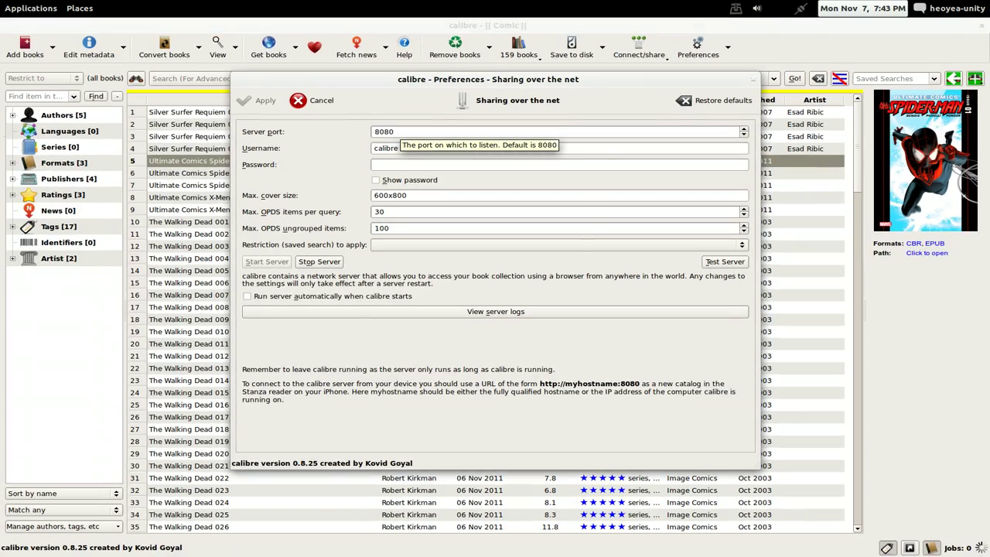
key(alt+Tab)
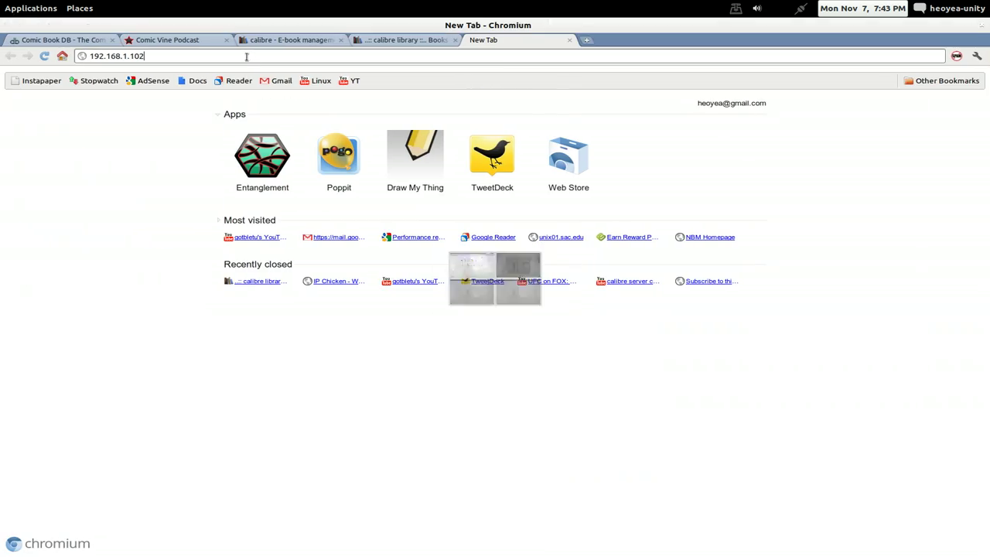
key(Menu)
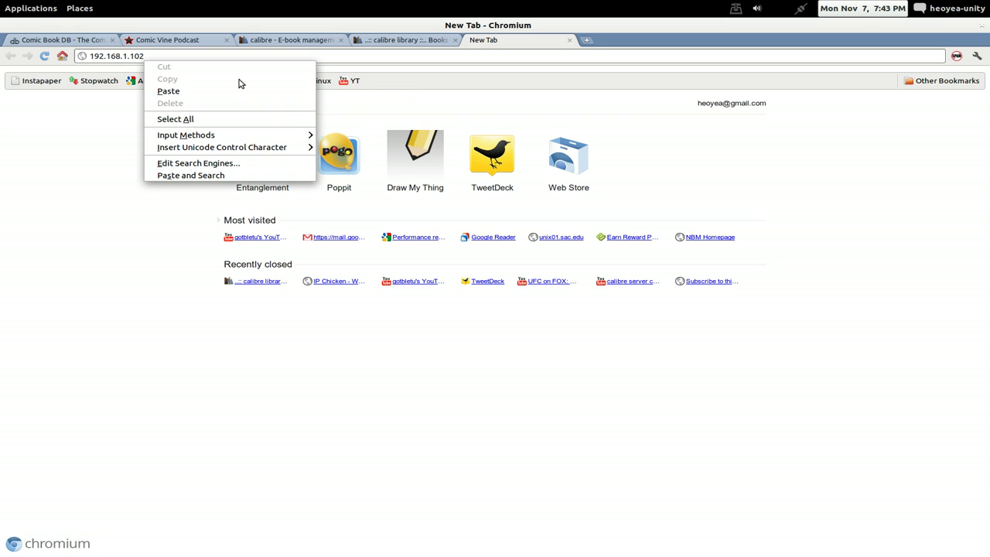
click(20, 159)
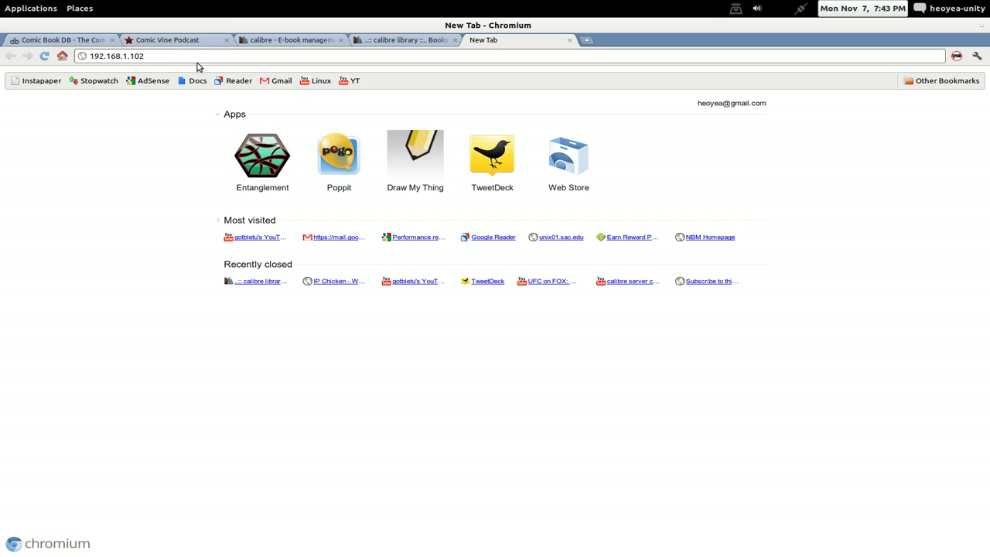
text(:8080)
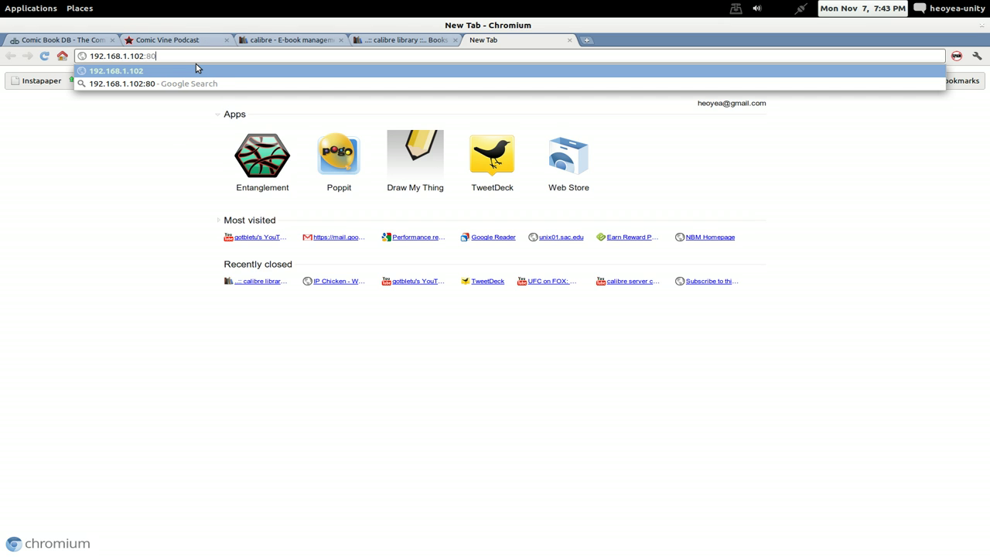